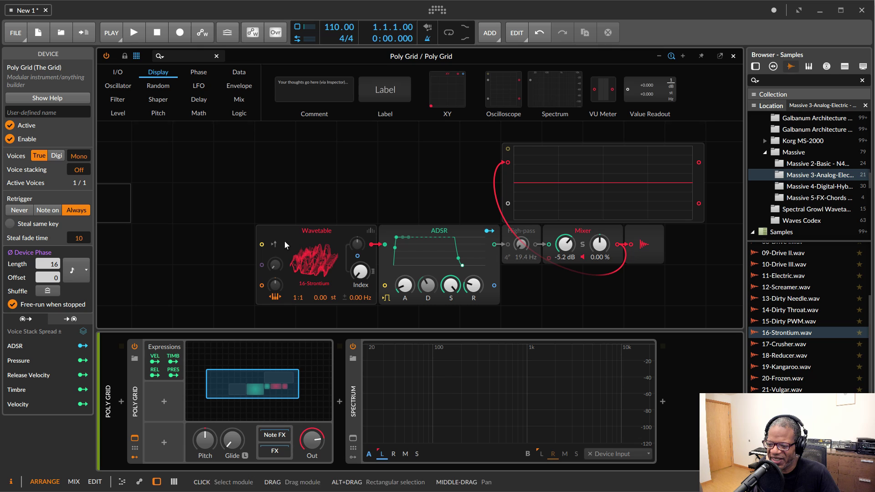
Select the Wavetable module, check Vital's spectral morph list, then show its phase-distortion modes
left_click(273, 233)
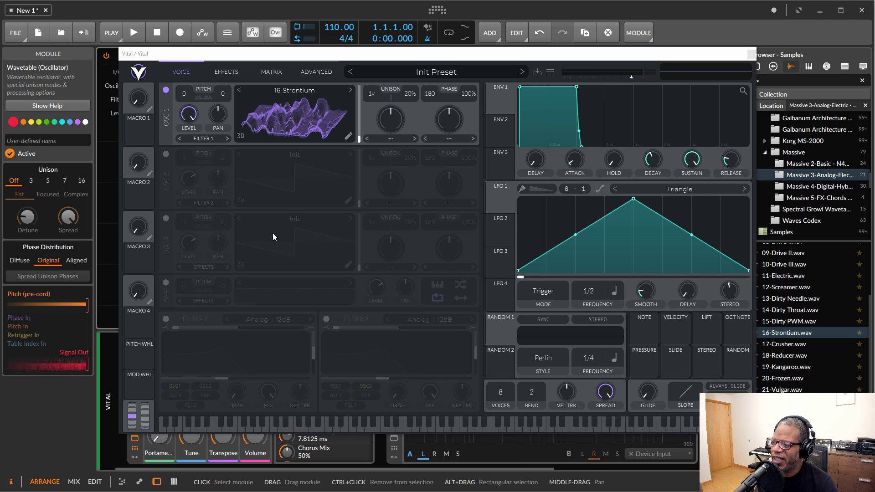
left_click(390, 139)
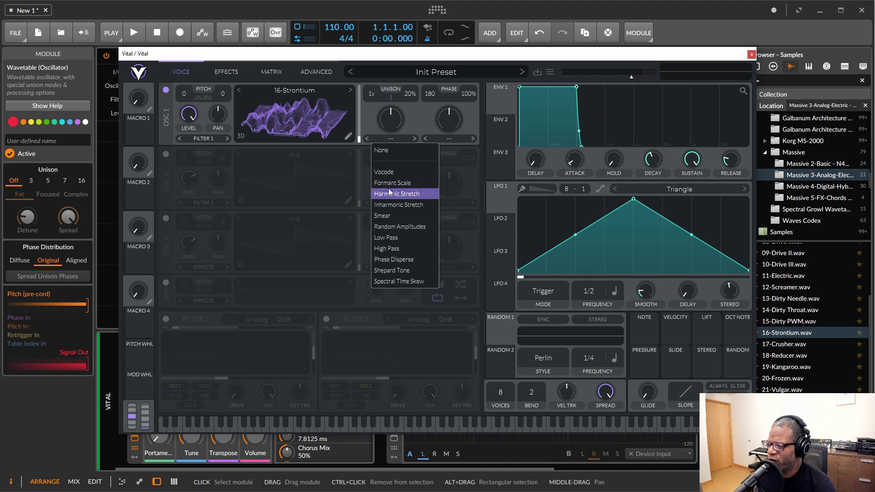
left_click(423, 108)
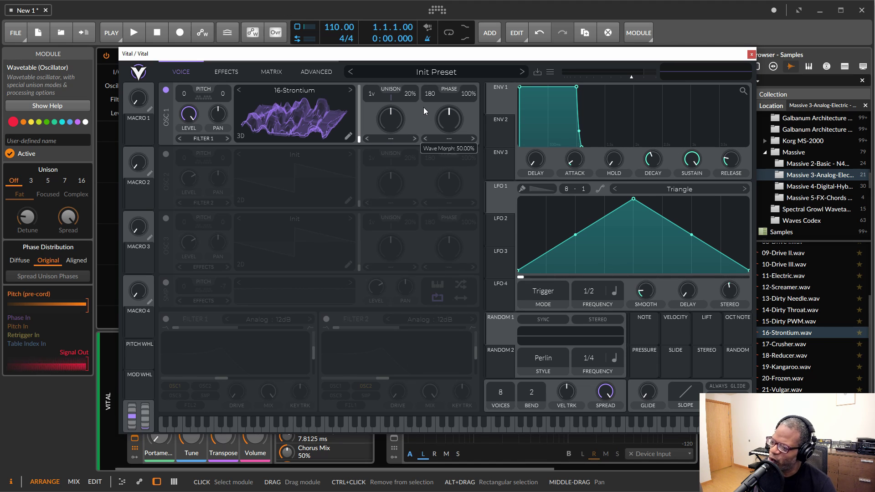
left_click(450, 138)
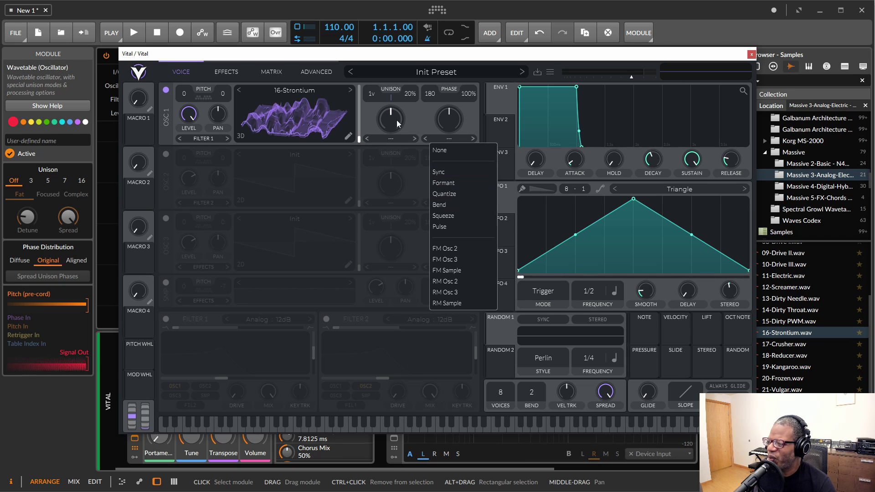
Dismiss Vital's phase-distortion list without choosing and reopen the spectral morph mode list
left_click(409, 119)
left_click(393, 138)
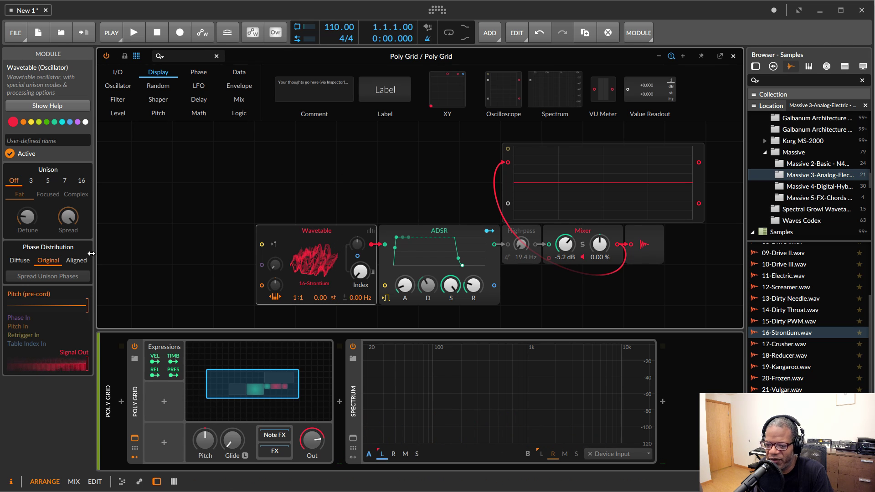
Try Diffuse, then set the Wavetable phase distribution to Aligned and switch to Vital
left_click(20, 261)
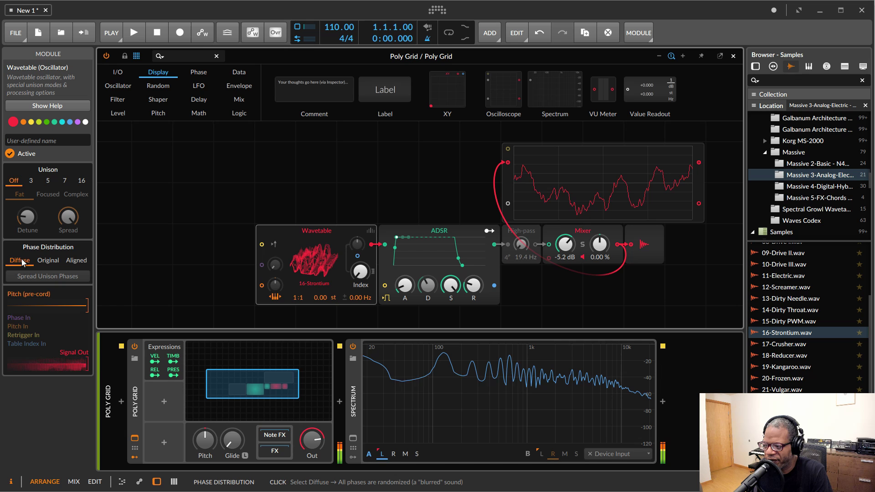
left_click(76, 261)
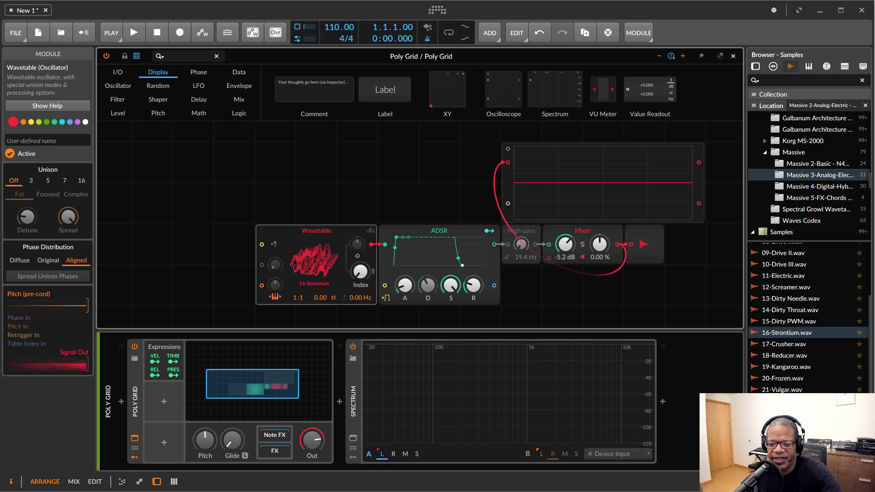
key("Down")
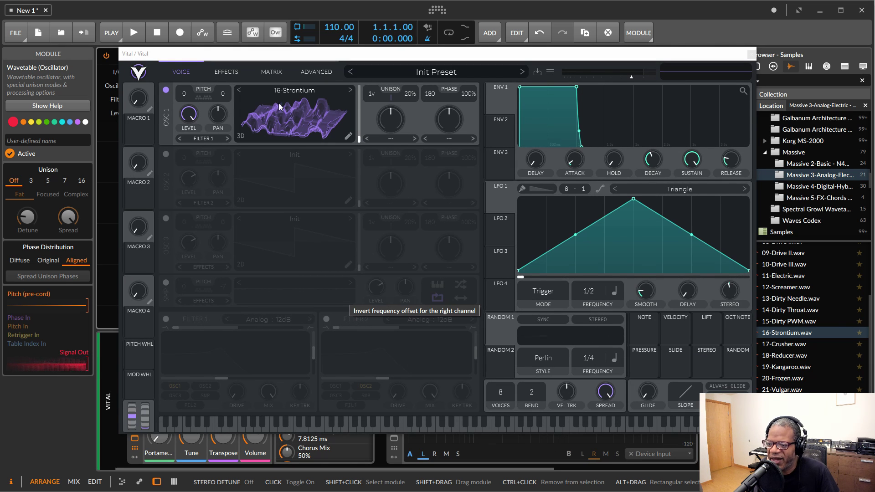
left_click(347, 137)
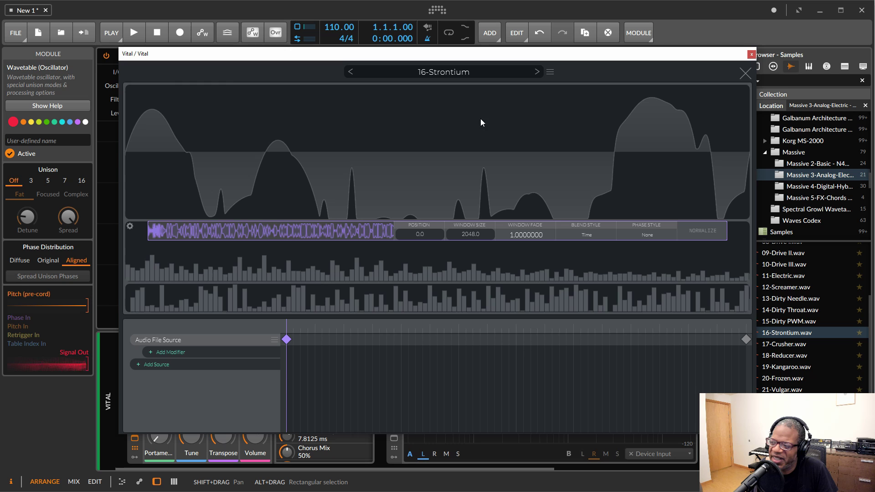
left_click(746, 73)
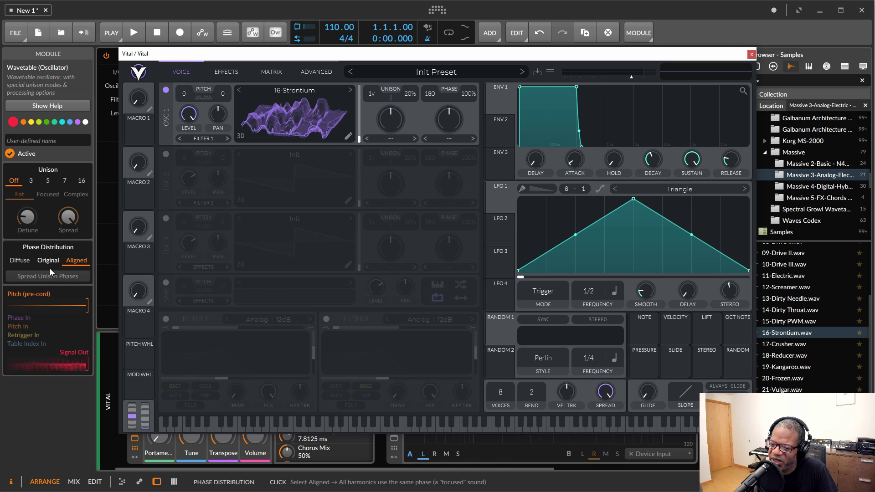
left_click(390, 140)
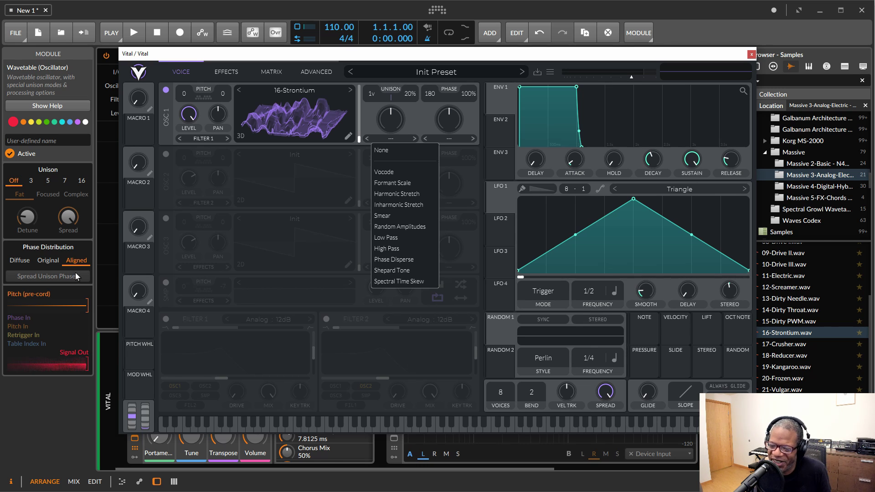
left_click(103, 257)
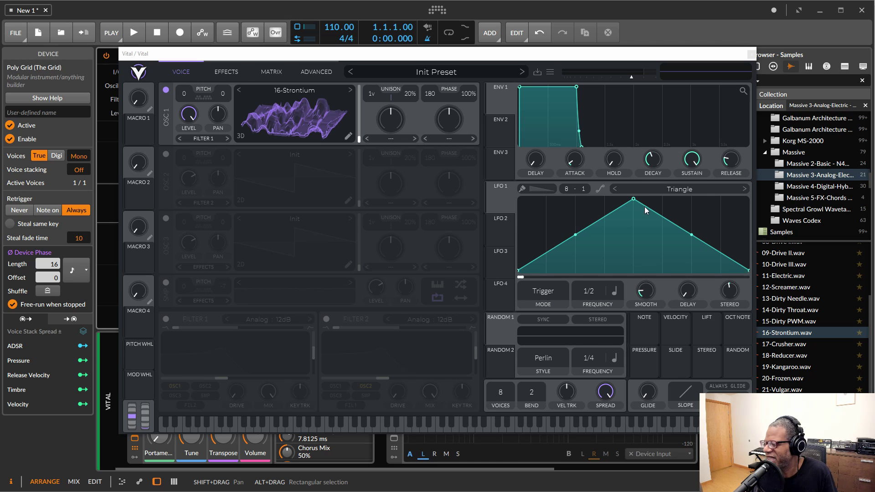
Move LFO 1's peak earlier and add five points forming three descending peaks and a flat tail
left_click_drag(634, 199, 688, 252)
double_click(579, 209)
double_click(609, 270)
double_click(628, 220)
double_click(658, 256)
double_click(688, 234)
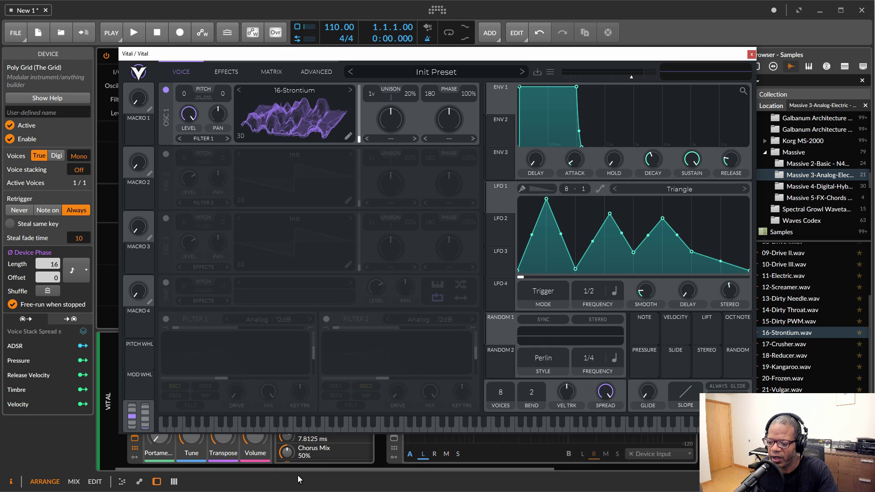
Select the Vital device in the chain and hide its plug-in window
left_click(128, 459)
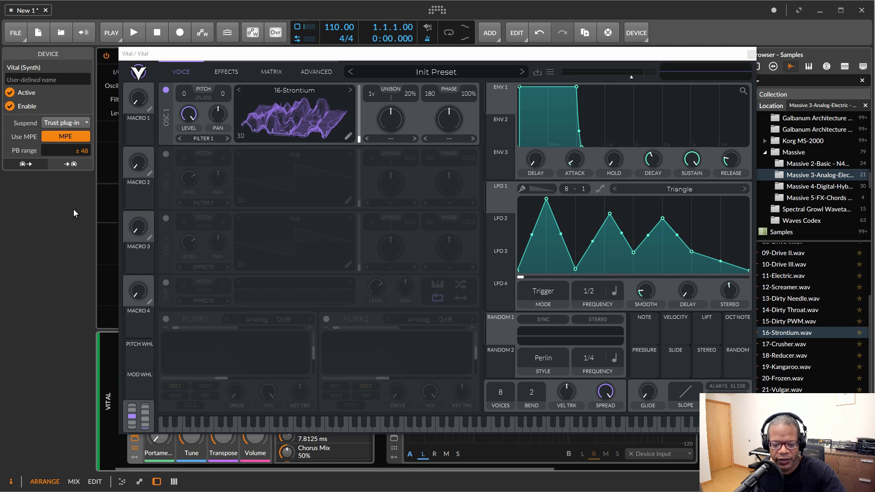
left_click(418, 370)
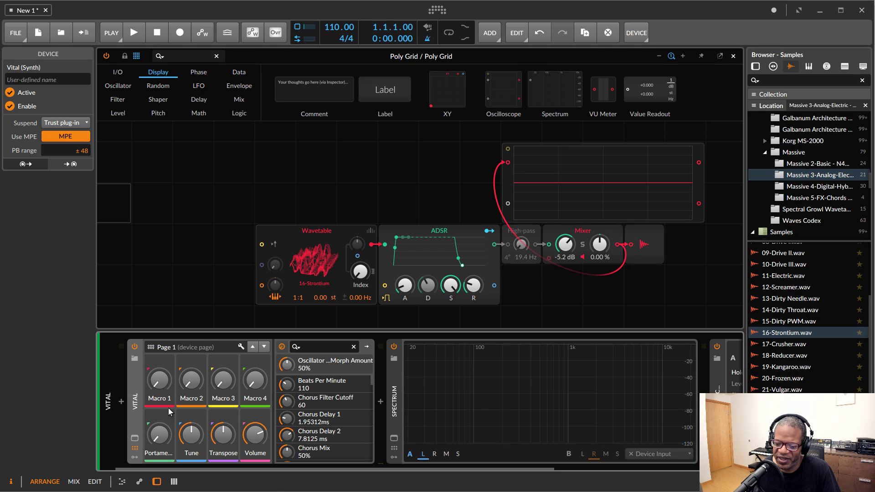
Reopen Vital, review the ADVANCED and VOICE pages and phase-mode list, then bring back Poly Grid
left_click(135, 439)
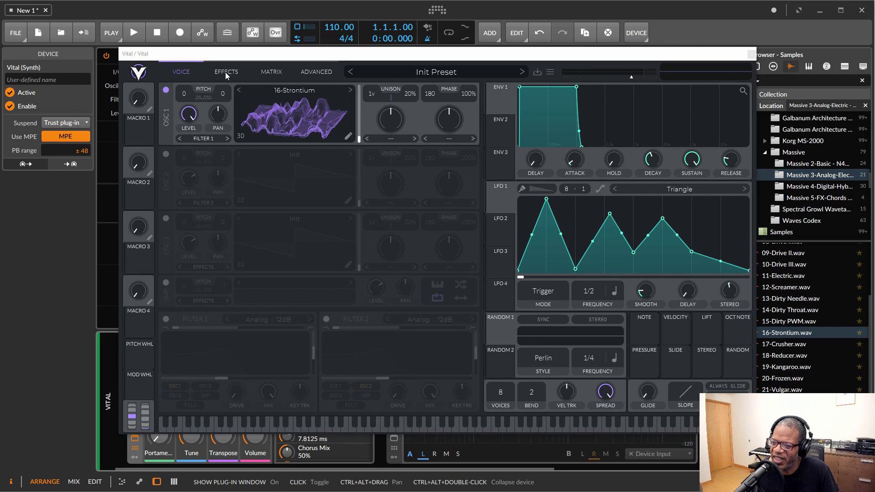
left_click(309, 73)
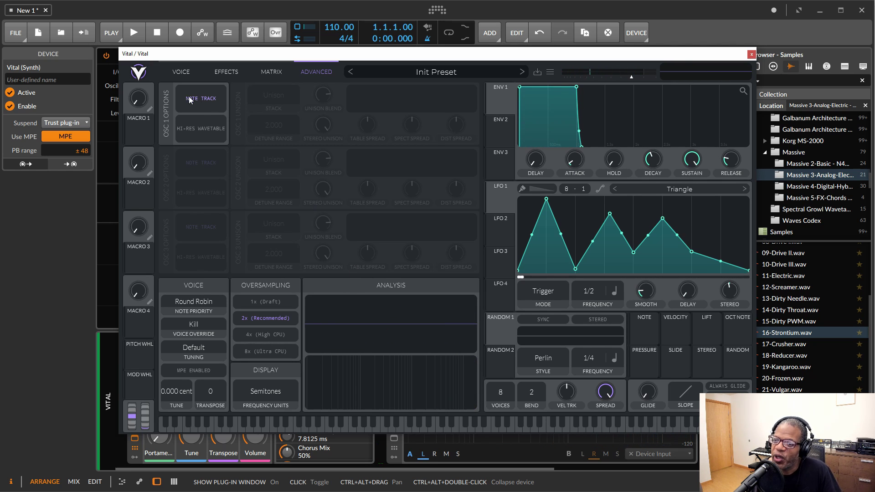
left_click(181, 73)
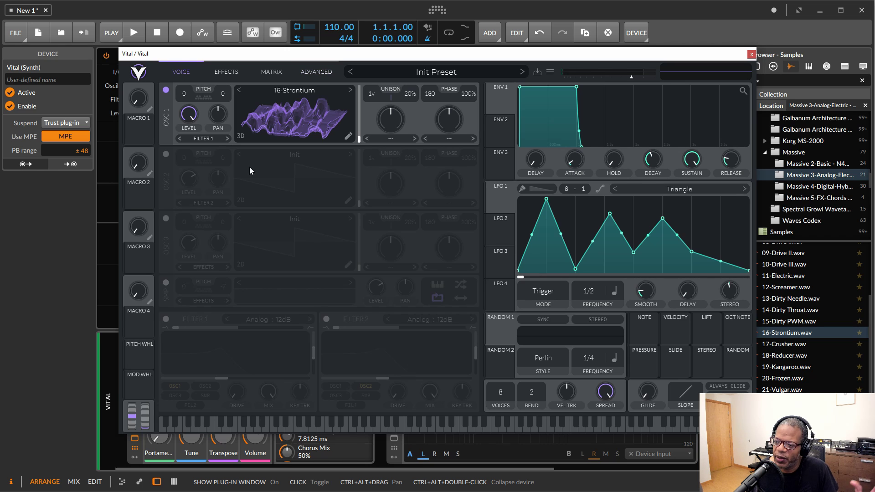
left_click(438, 138)
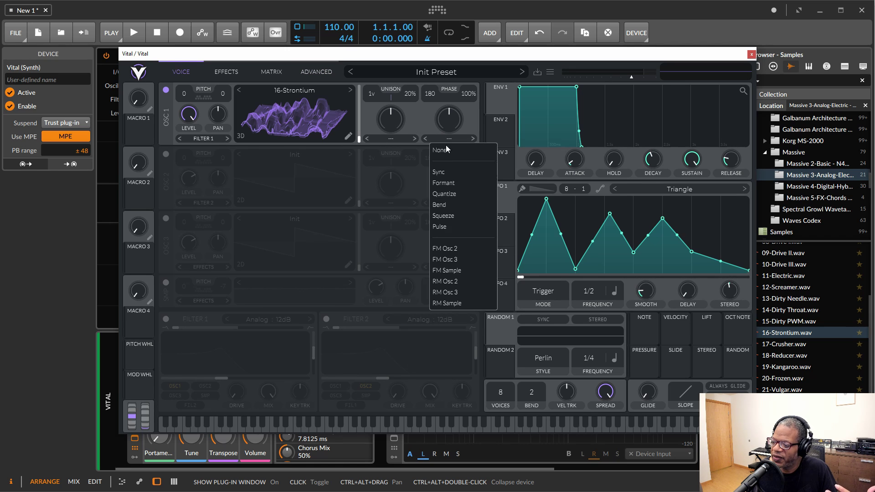
left_click(369, 123)
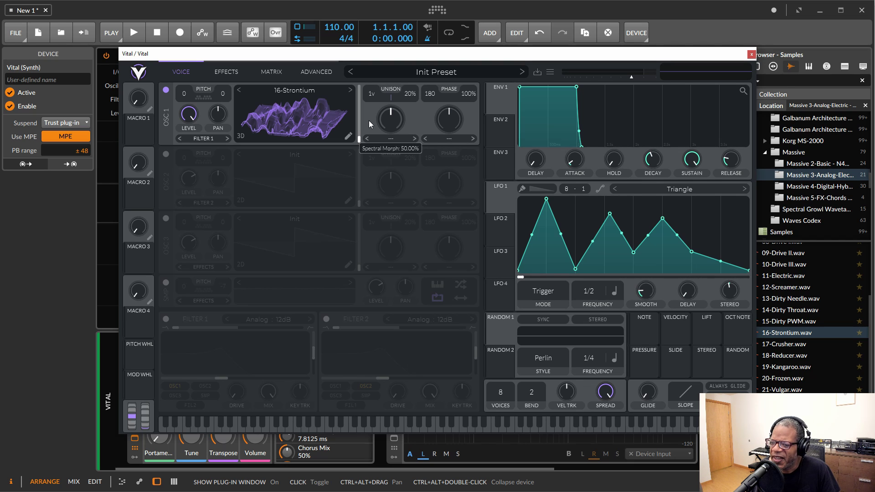
left_click(105, 160)
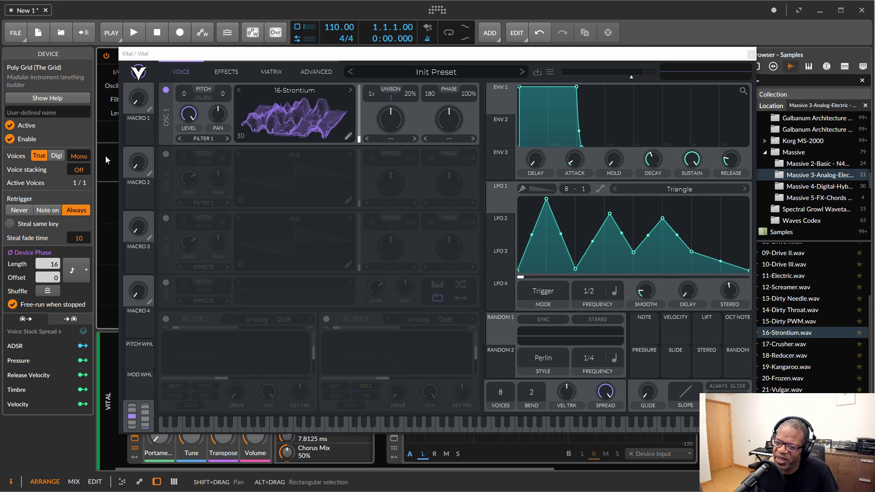
left_click(106, 159)
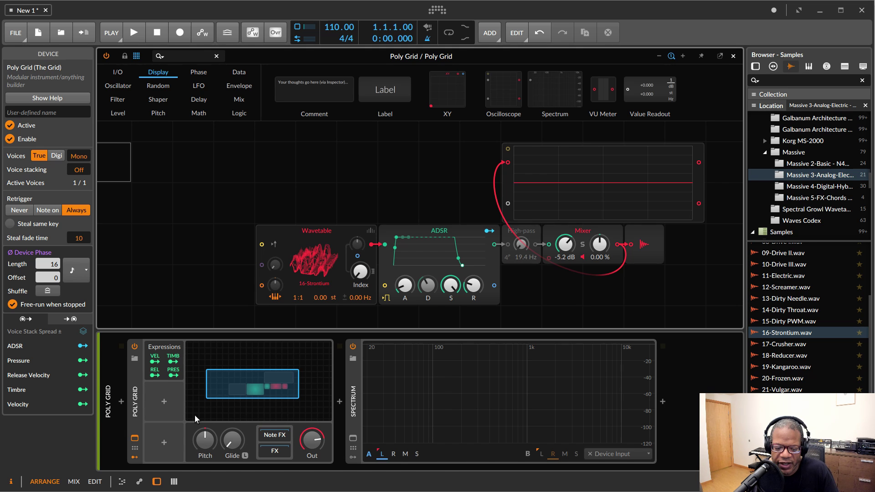
key("Down")
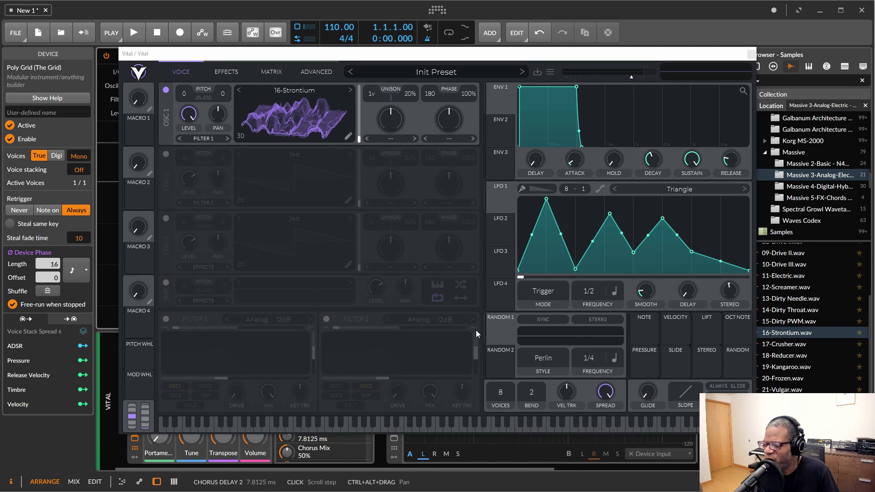
left_click(306, 72)
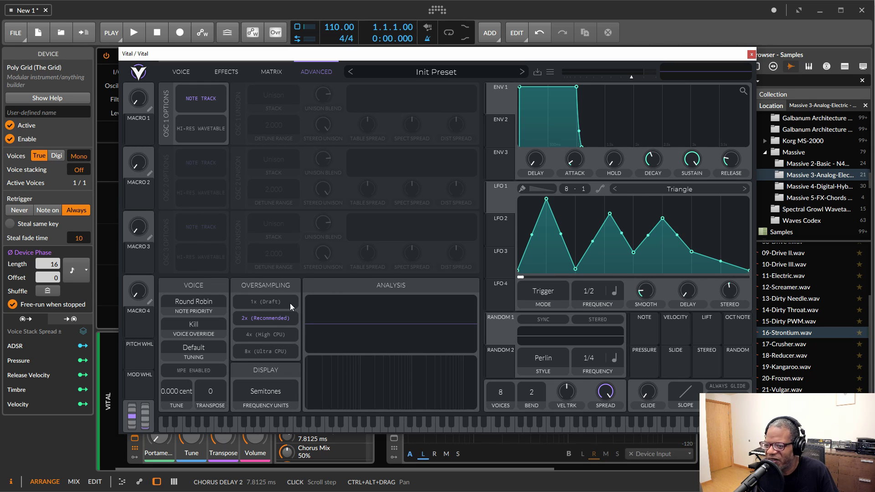
left_click(181, 72)
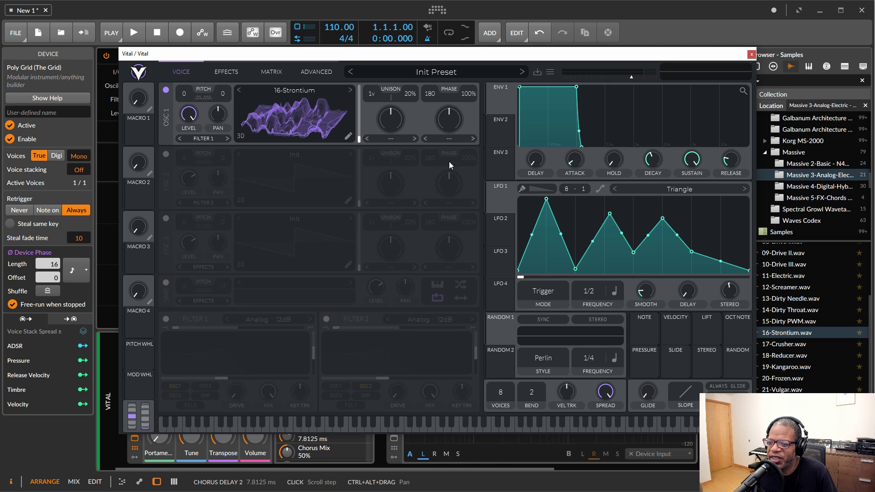
left_click(103, 165)
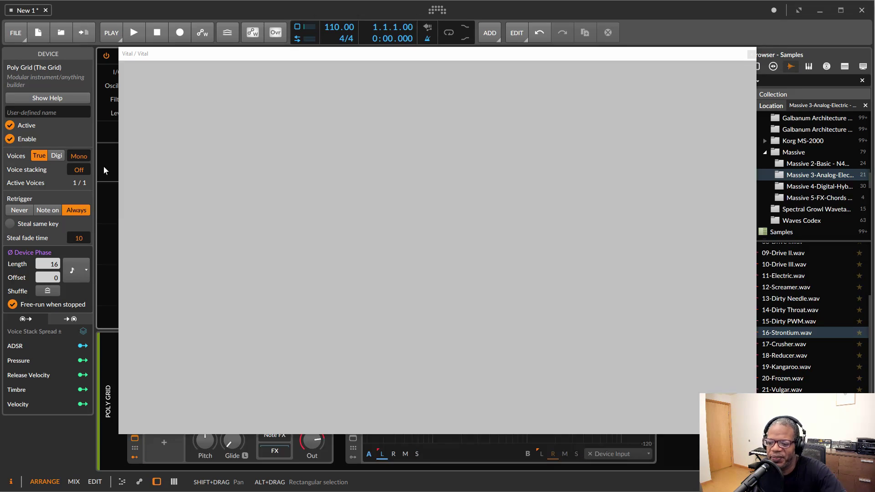